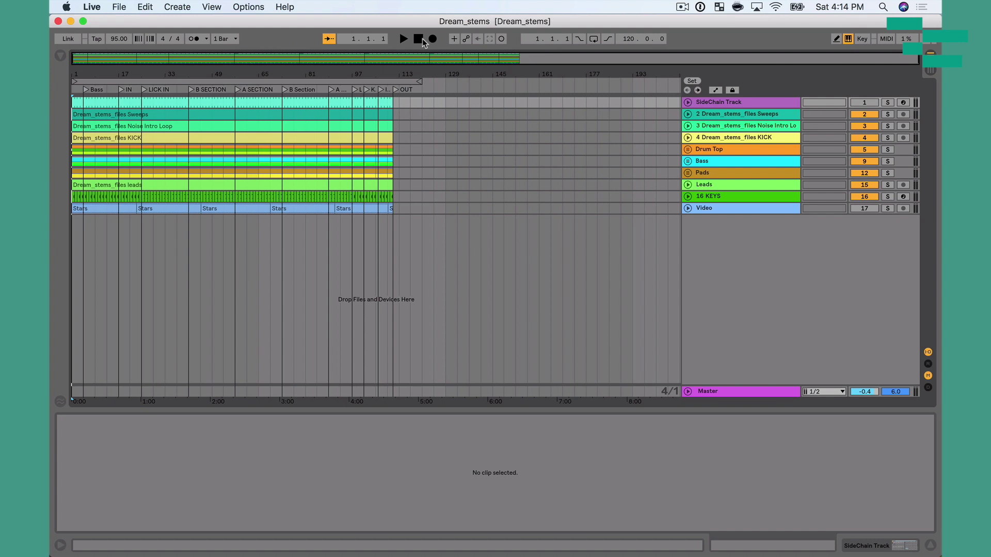
Step: Open Preferences to choose PlayAUDIO12 (2 In, 14 Out) as the audio output device
key(super+comma)
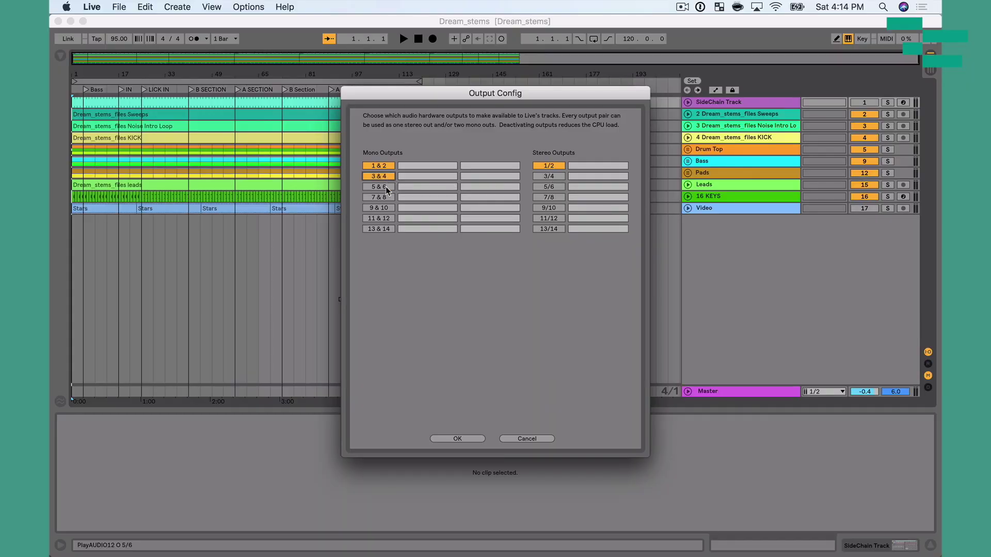
Step: Enable mono output pairs 7 & 8 and 9 & 10, completing 1 & 2 through 13 & 14
click(386, 196)
click(388, 207)
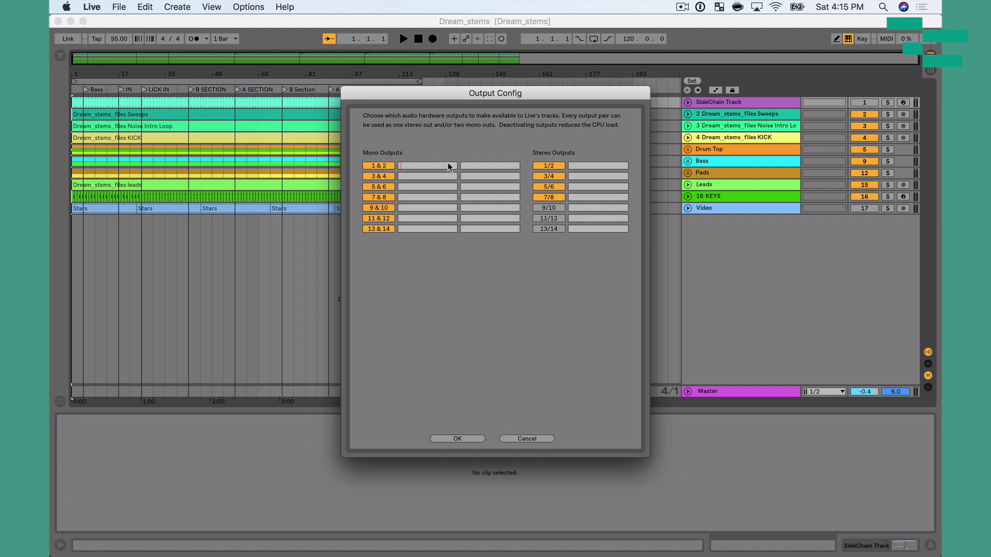
text(Outp)
key(Escape)
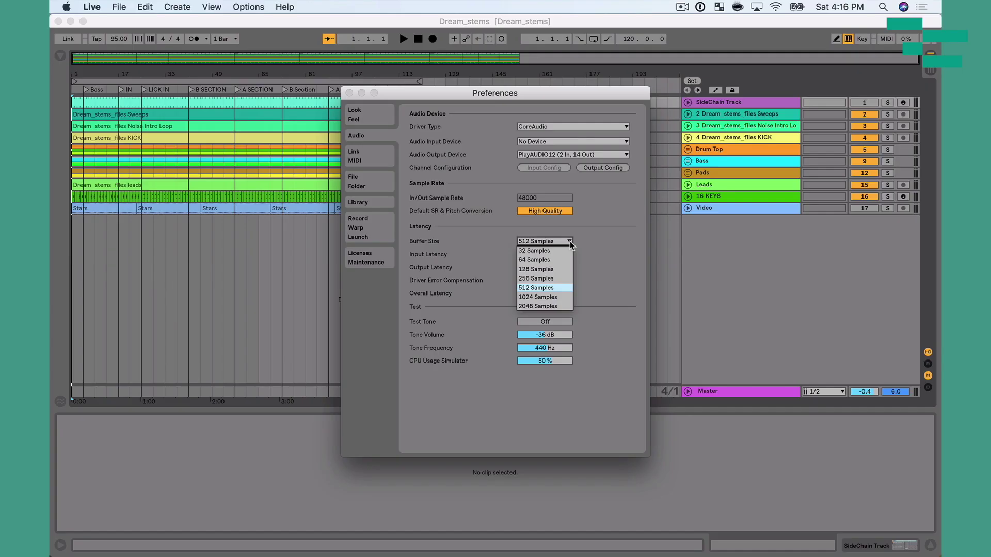
Step: Keep the buffer size at 512 samples for 12.7 ms output latency
click(570, 243)
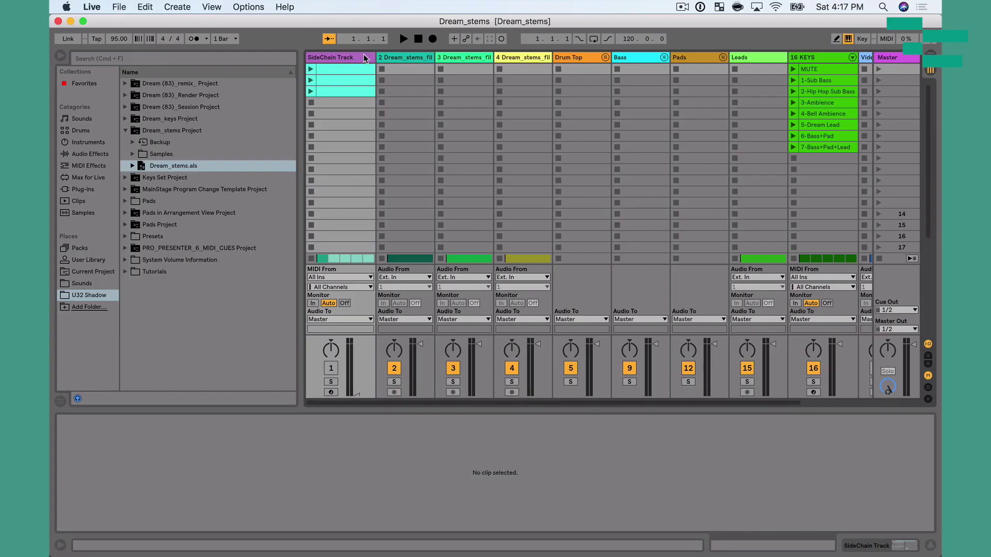
Step: Try routing the SideChain Track's Audio To to Ext. Out output 1
click(363, 56)
click(341, 319)
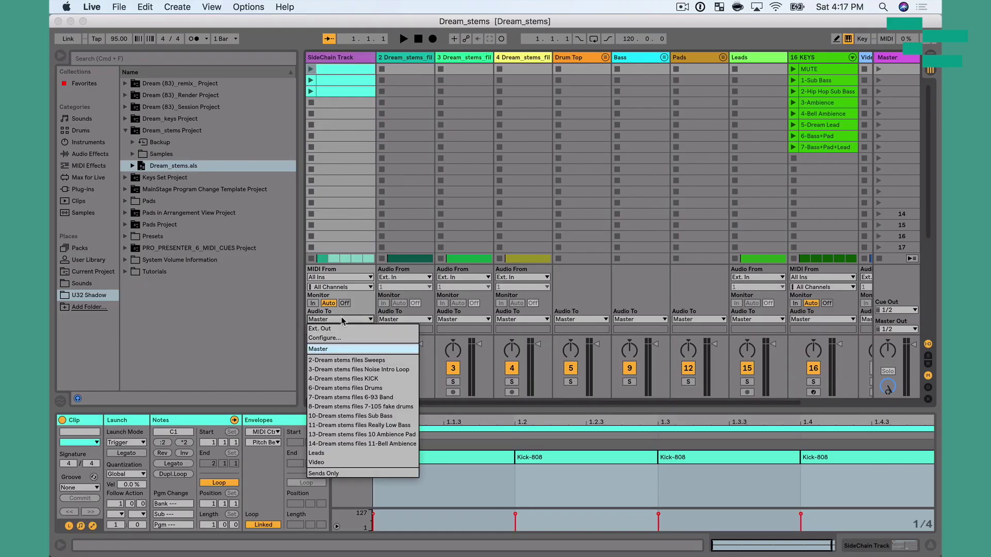
click(341, 329)
click(342, 329)
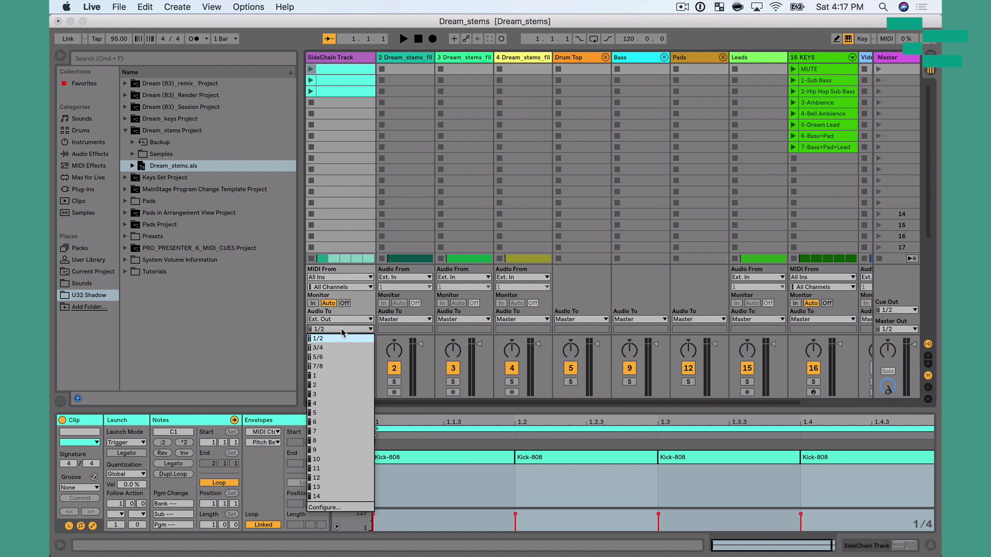
click(335, 375)
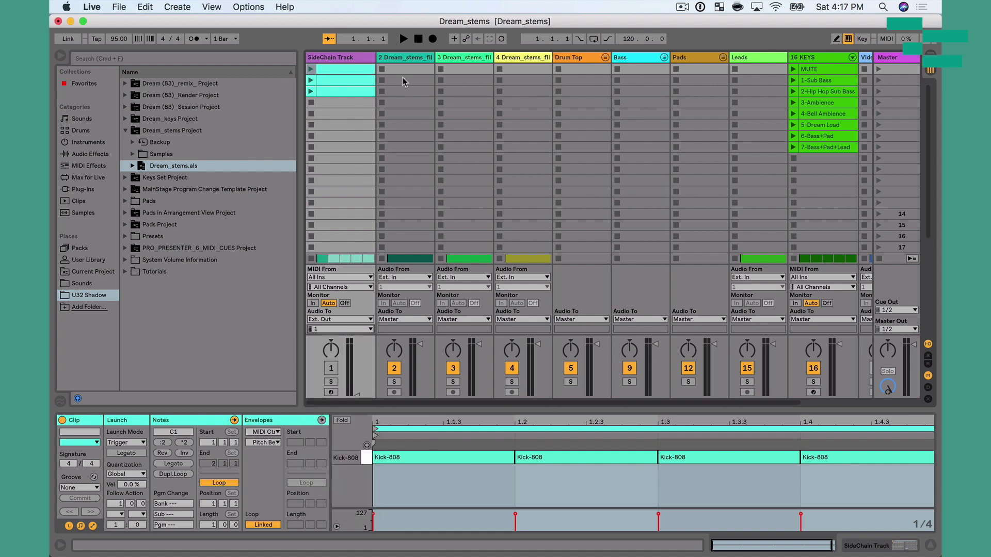
Step: Try routing track 2's Audio To to Ext. Out and check the Master output channels
click(413, 57)
click(402, 320)
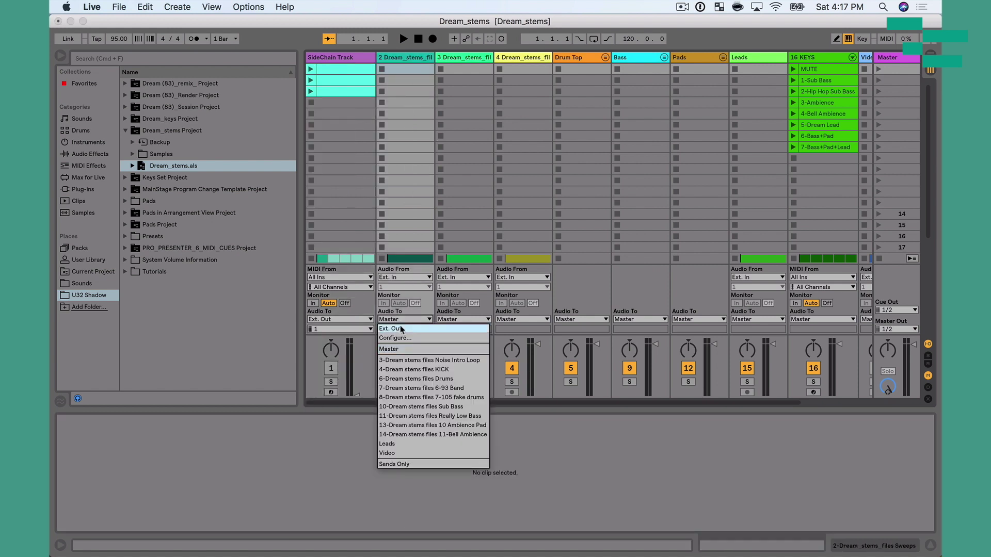
click(401, 329)
click(400, 329)
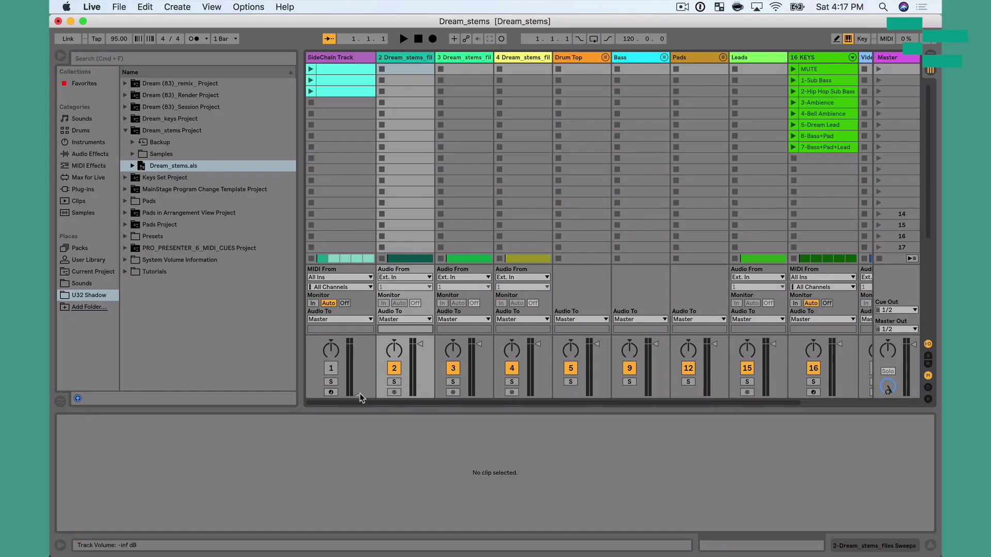
click(907, 330)
Step: Keep Master Out on 1/2 and set the Master's Cue Out to output 3
click(907, 342)
click(905, 311)
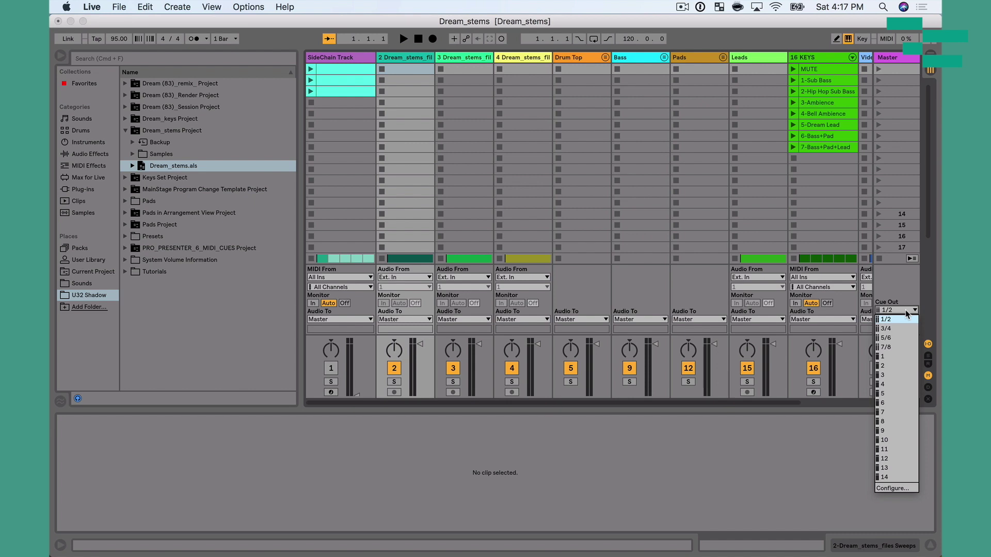
click(898, 374)
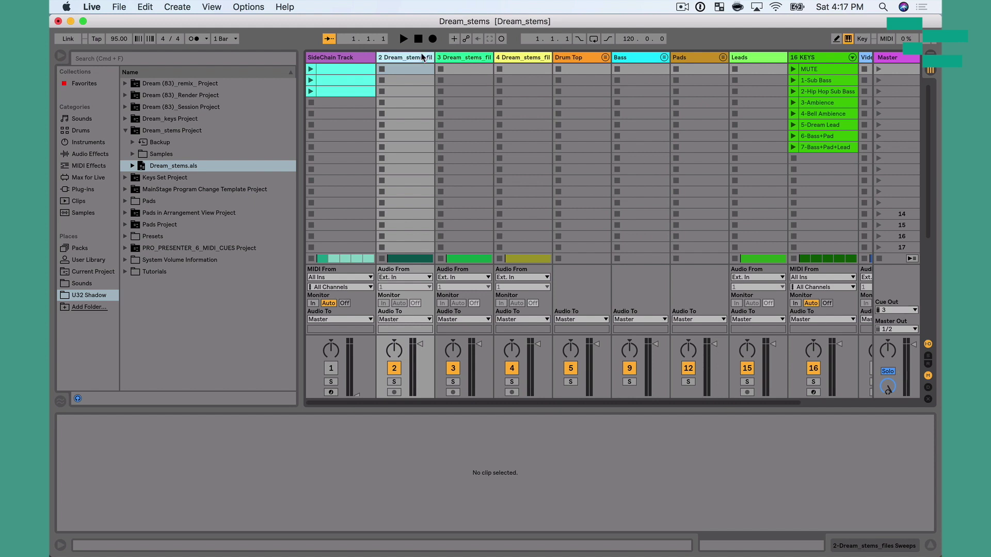
Step: Route track 2's Audio To to Ext. Out channel 3
click(408, 319)
click(410, 329)
click(407, 329)
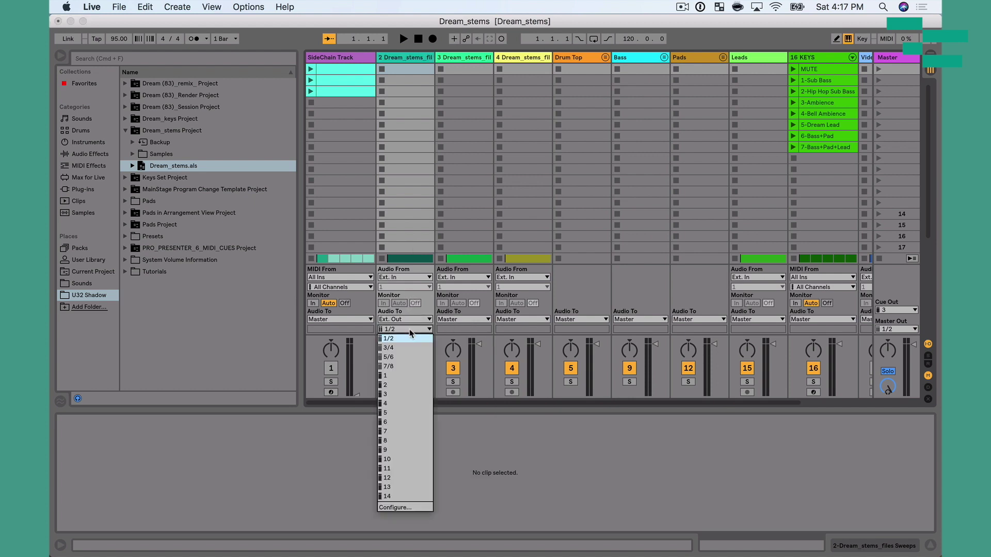
click(401, 395)
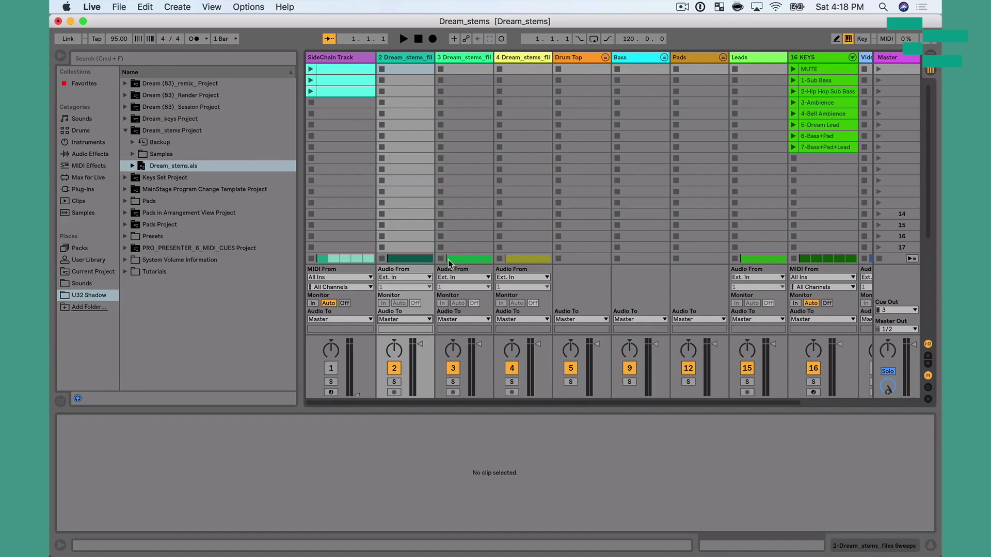
Step: Insert a new return track and show the return tracks in the mixer
click(177, 7)
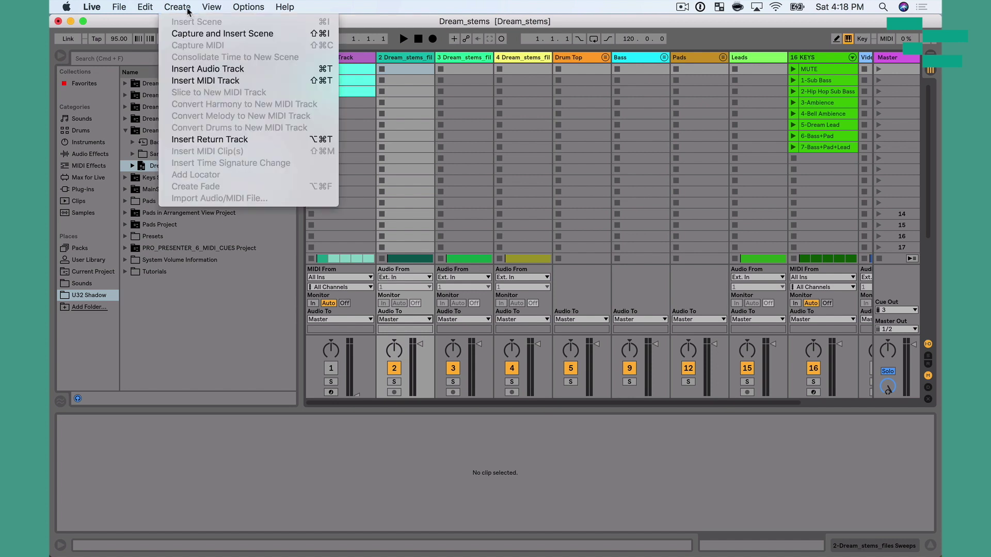
click(212, 139)
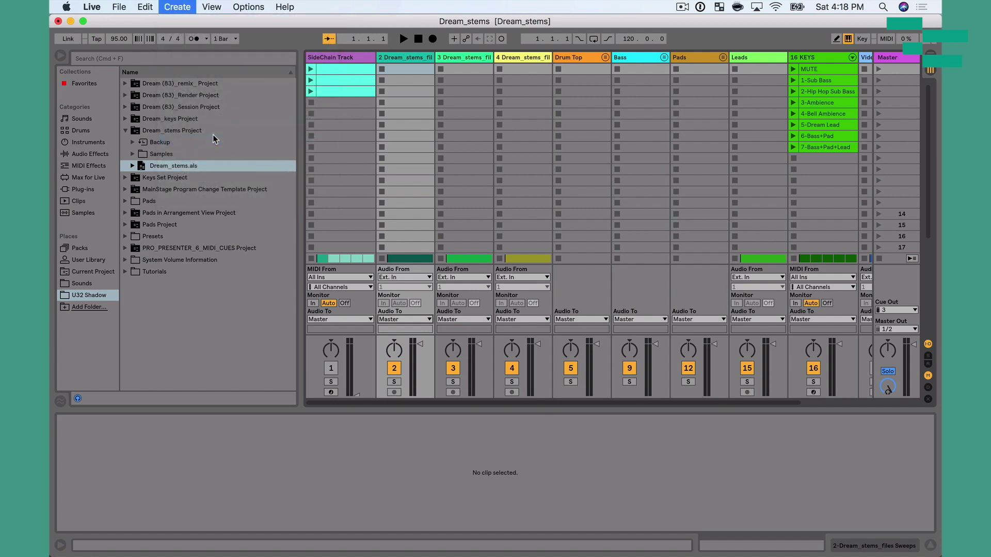
click(928, 364)
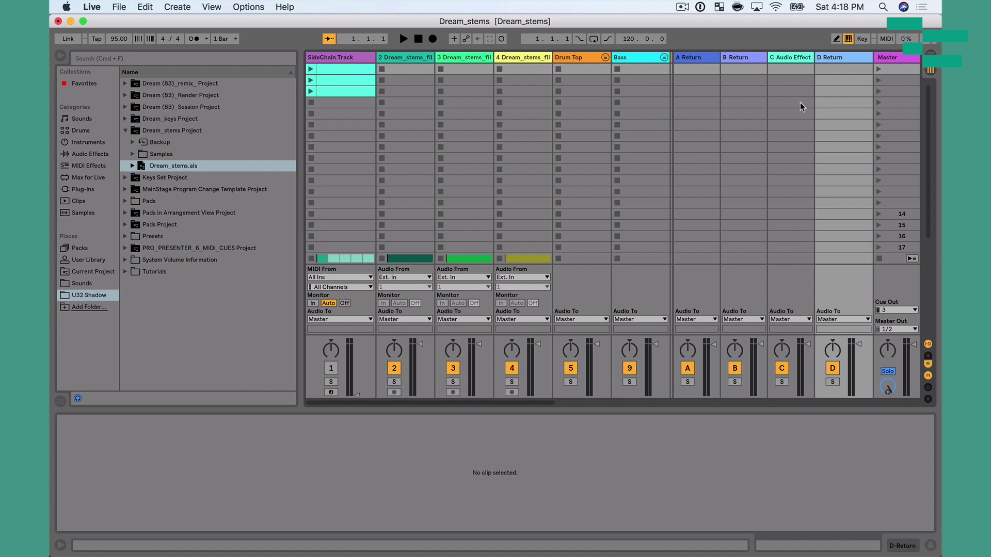
Step: Rename the returns in turn to A 1/2, B 3/4, C 5/6 and D 7/8
click(795, 60)
click(760, 58)
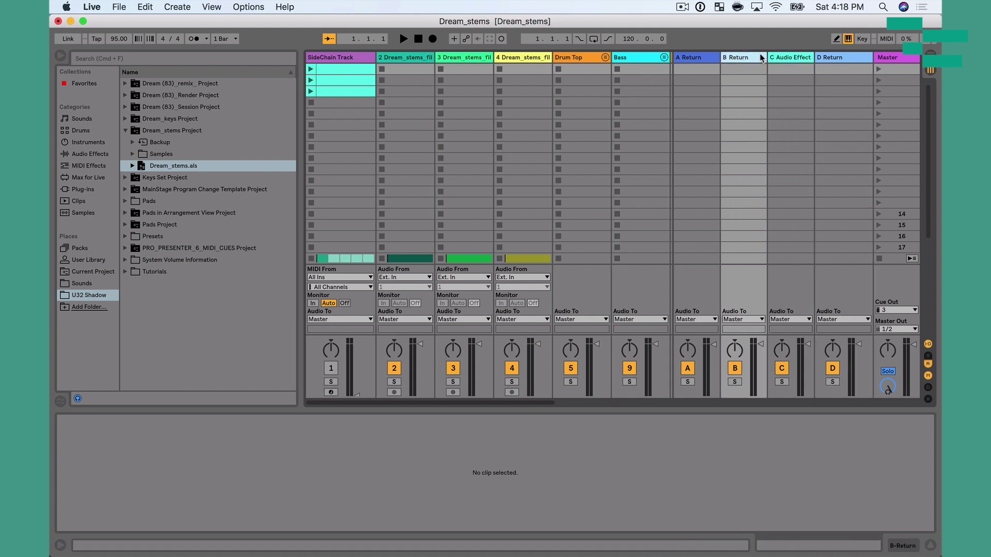
click(713, 57)
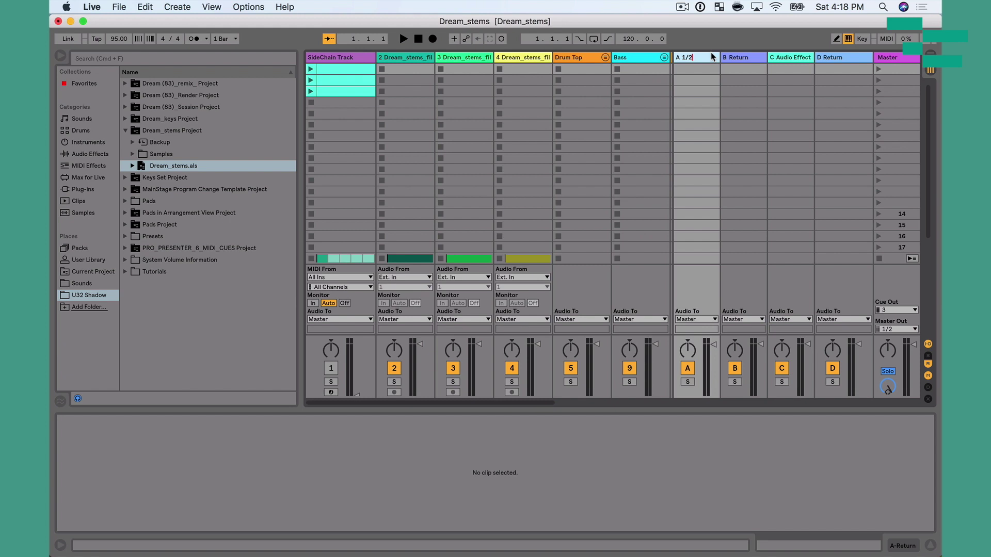
key(Tab)
text(3/4)
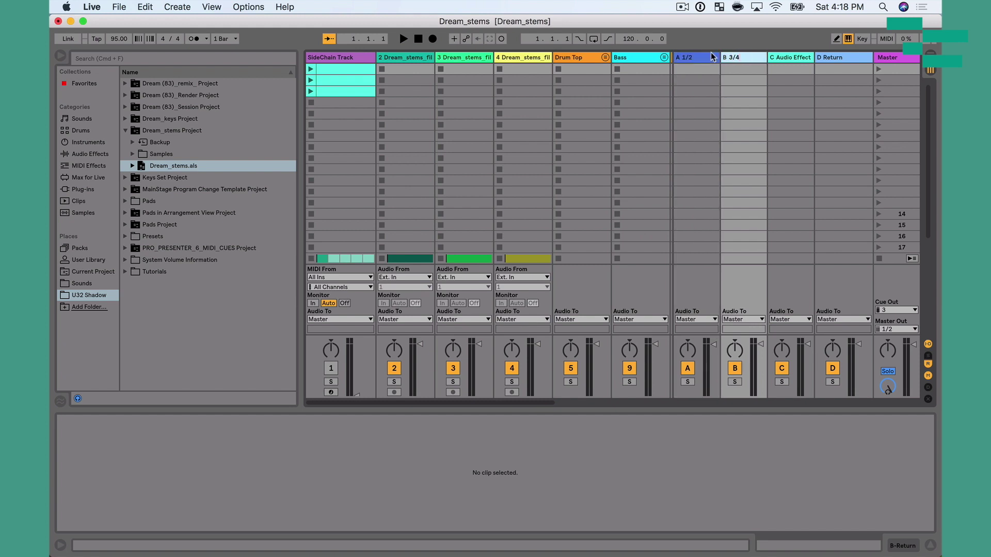
key(Tab)
text(5/6)
key(Tab)
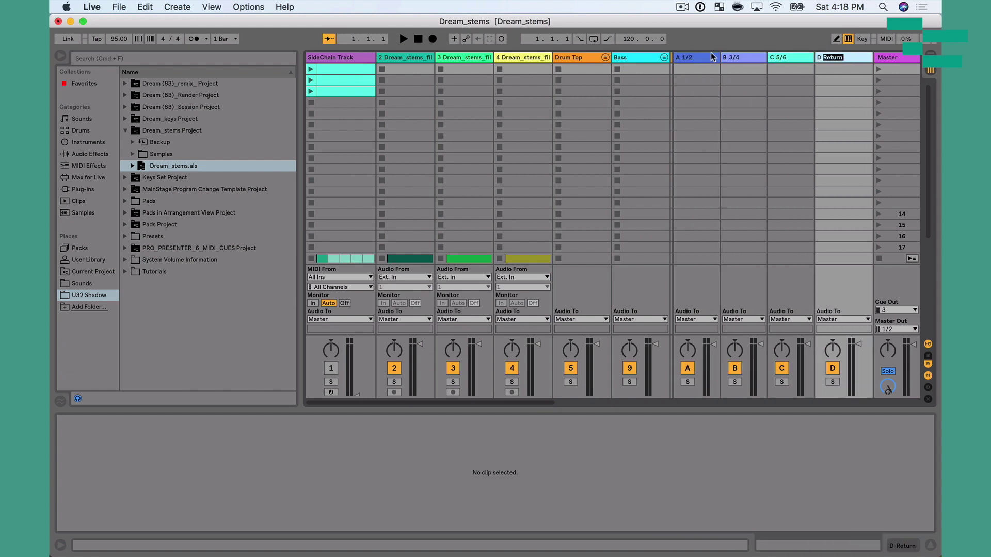
text(7/8)
key(Return)
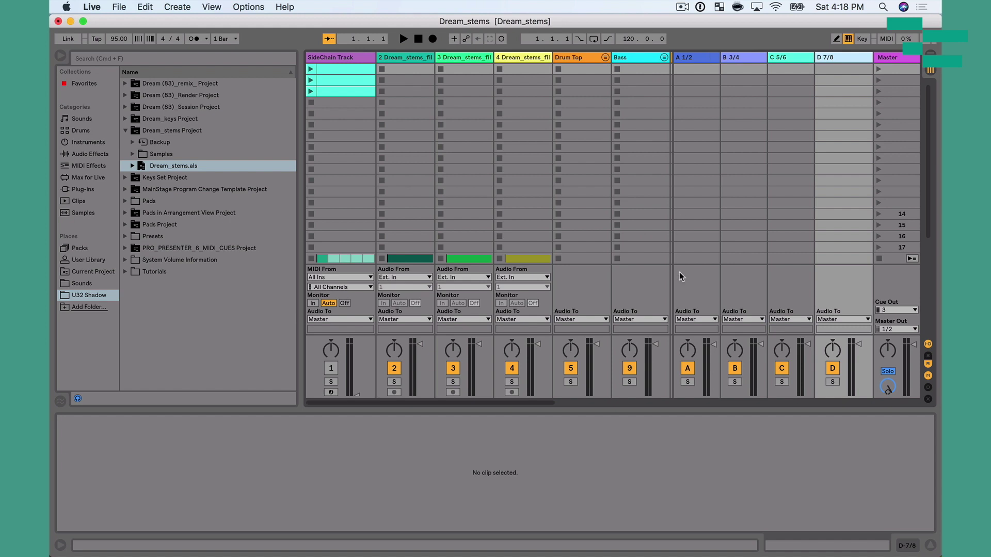
Step: Route return A to Ext. Out and return B to Ext. Out 3/4
click(698, 319)
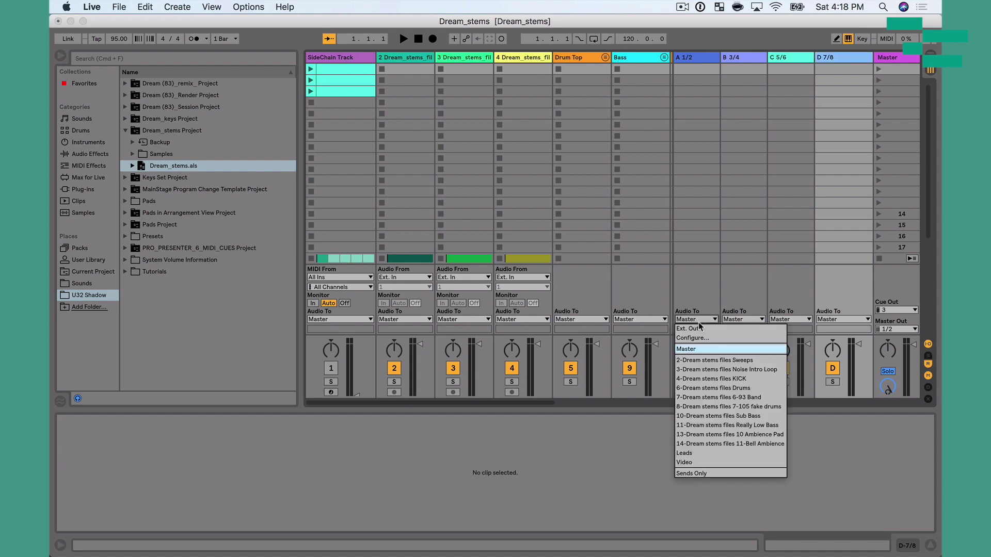
click(702, 328)
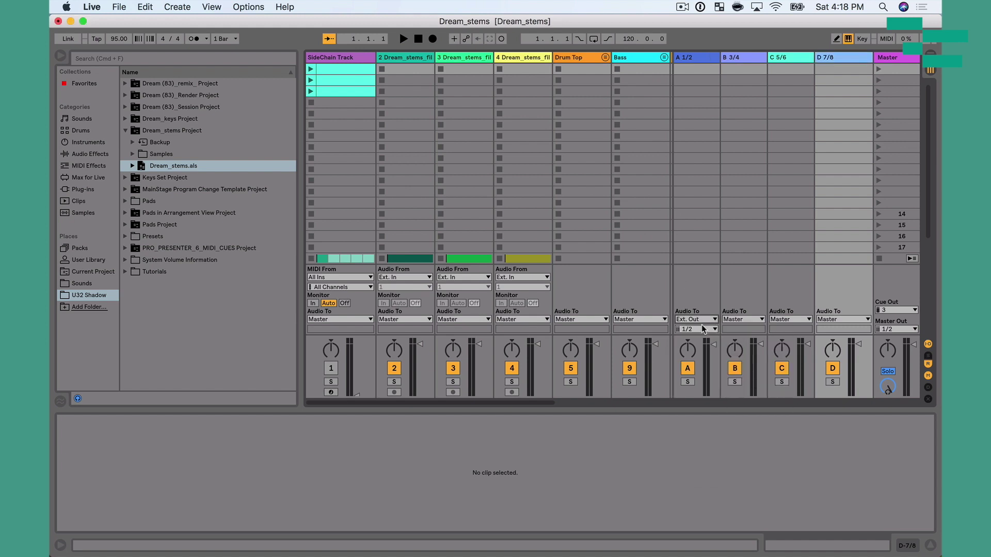
click(746, 319)
click(748, 334)
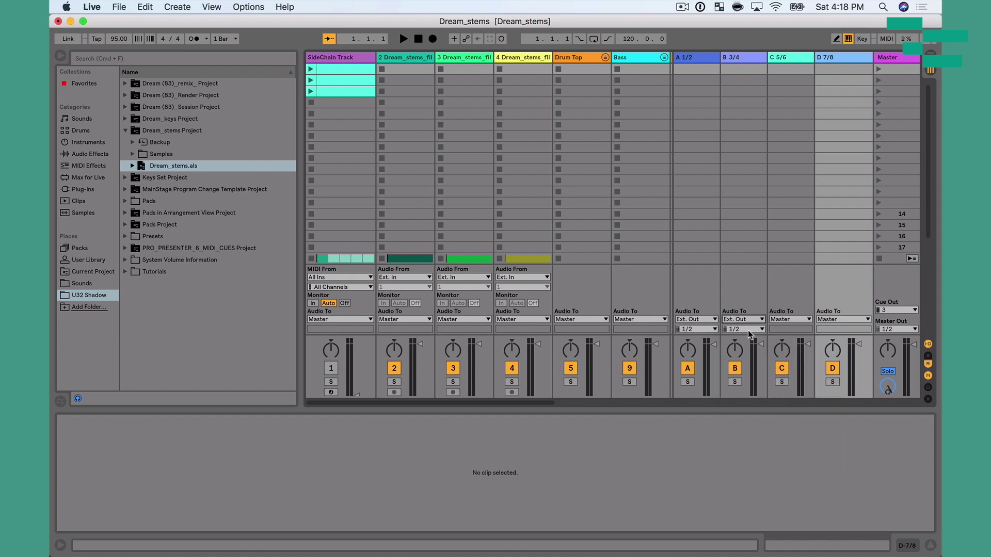
click(749, 330)
click(743, 347)
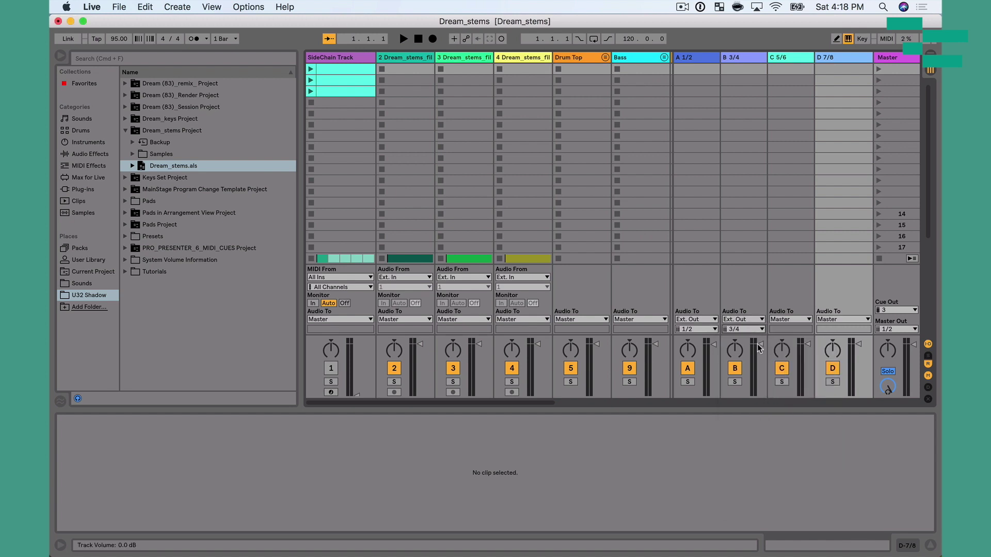
Step: Route return C to Ext. Out 5/6, set up return D, and show the send controls
click(788, 319)
click(788, 329)
click(789, 329)
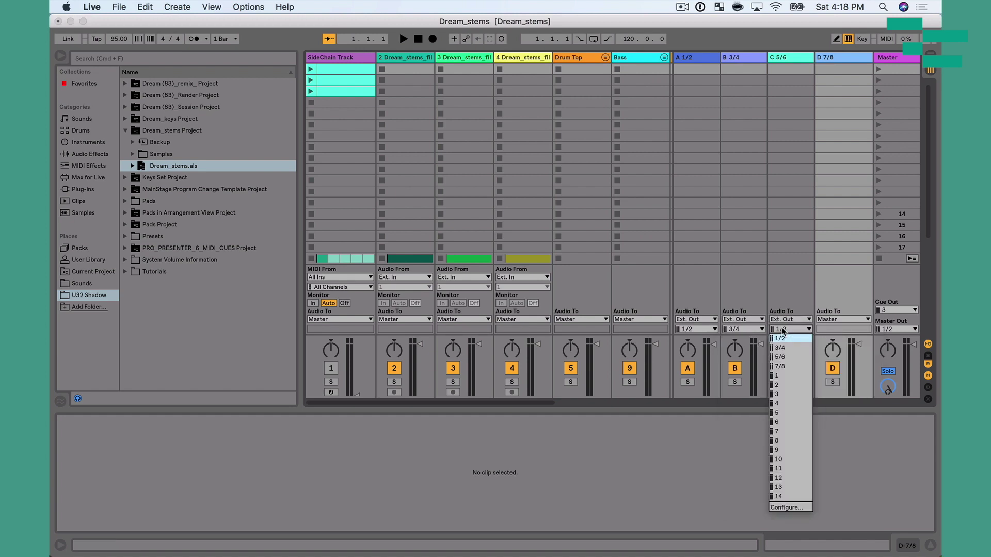
click(791, 357)
click(837, 321)
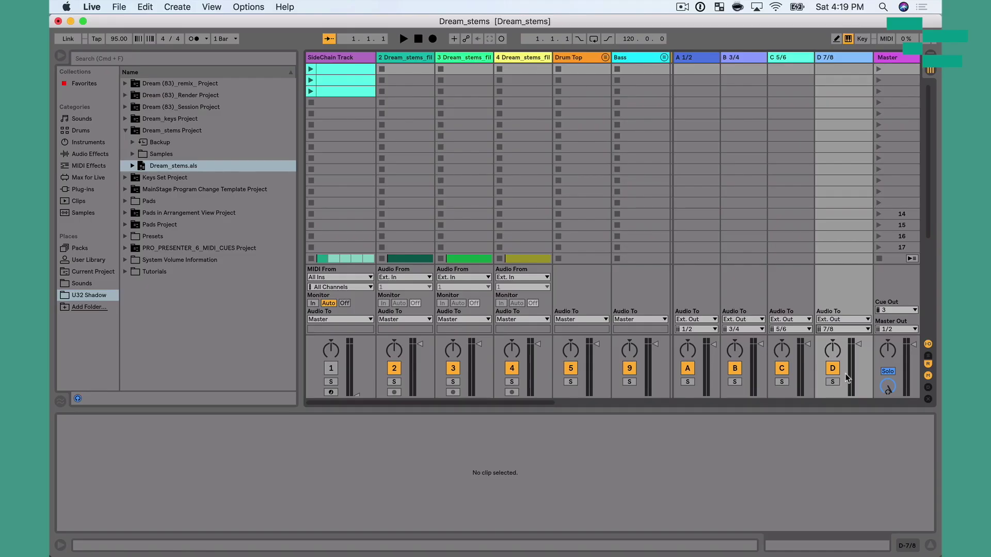
click(928, 357)
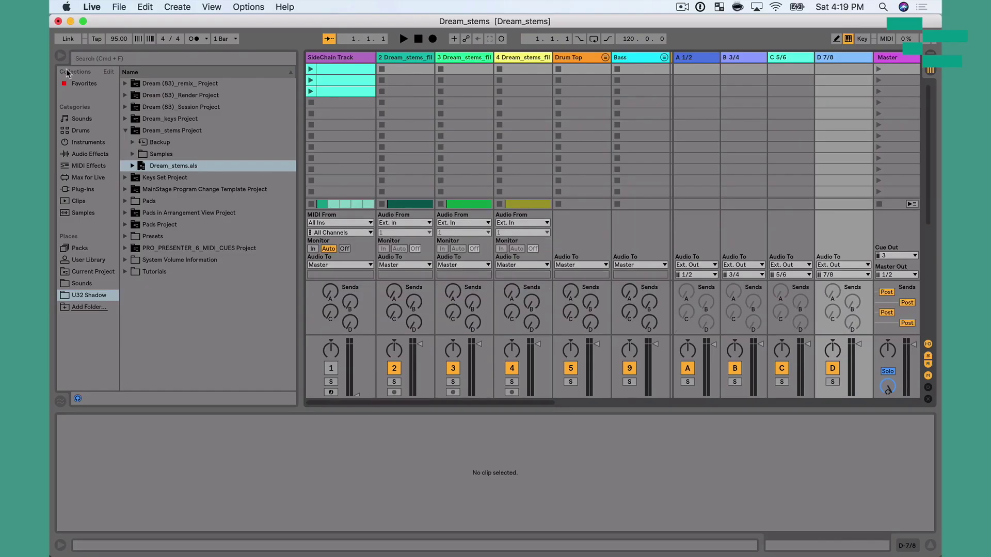
Step: Hide the browser and scroll the mixer right to reveal all the stem tracks
click(61, 55)
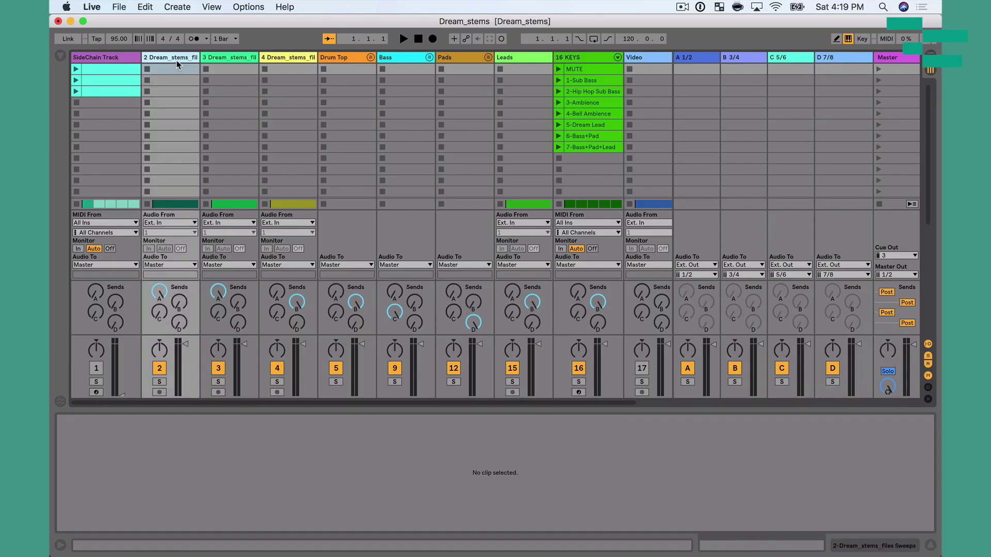
scroll(266, 93, right, 2)
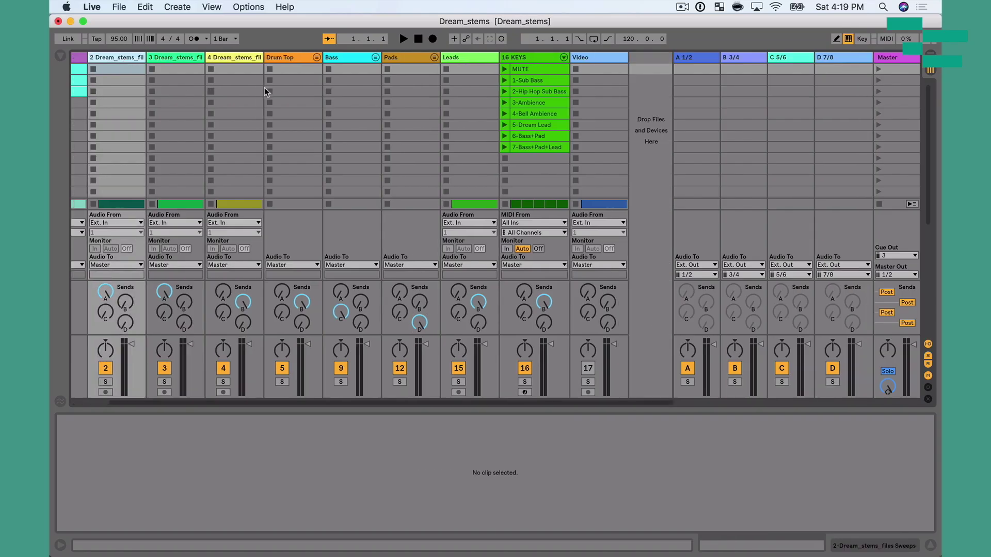
Step: Group tracks 2 through 16 KEYS and name the group 'One Song'
shift+click(537, 57)
key(super+g)
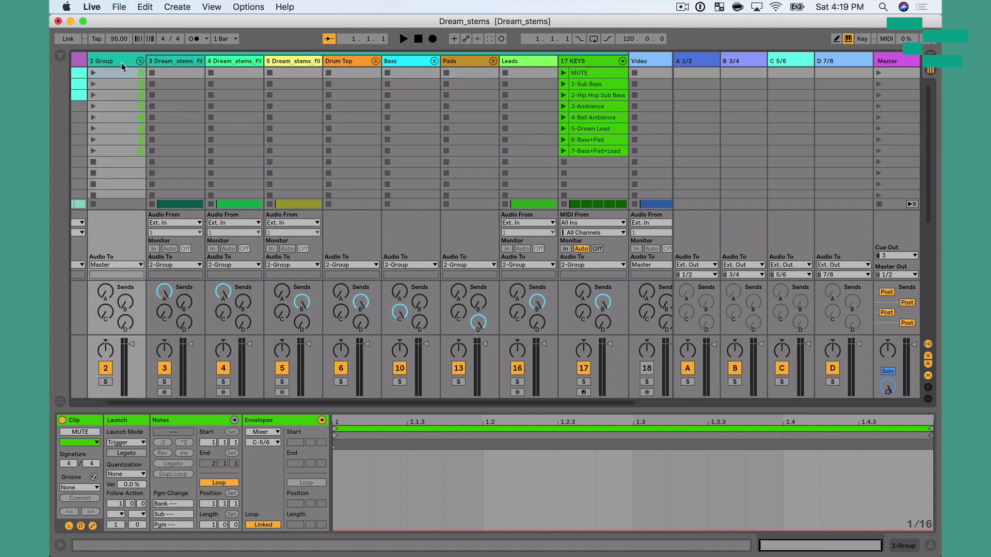
click(122, 62)
key(super+r)
text(o)
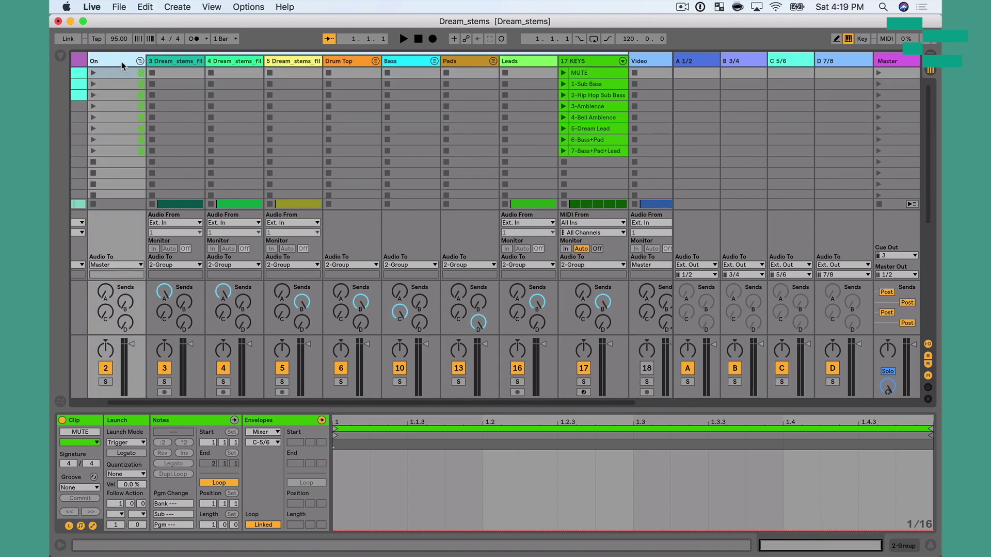
text(ne Song)
key(Return)
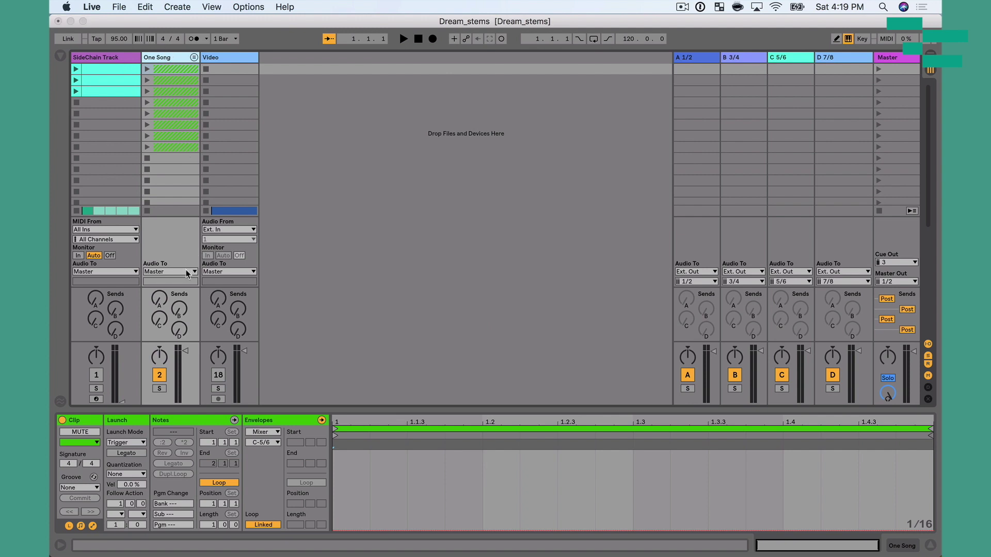
click(187, 274)
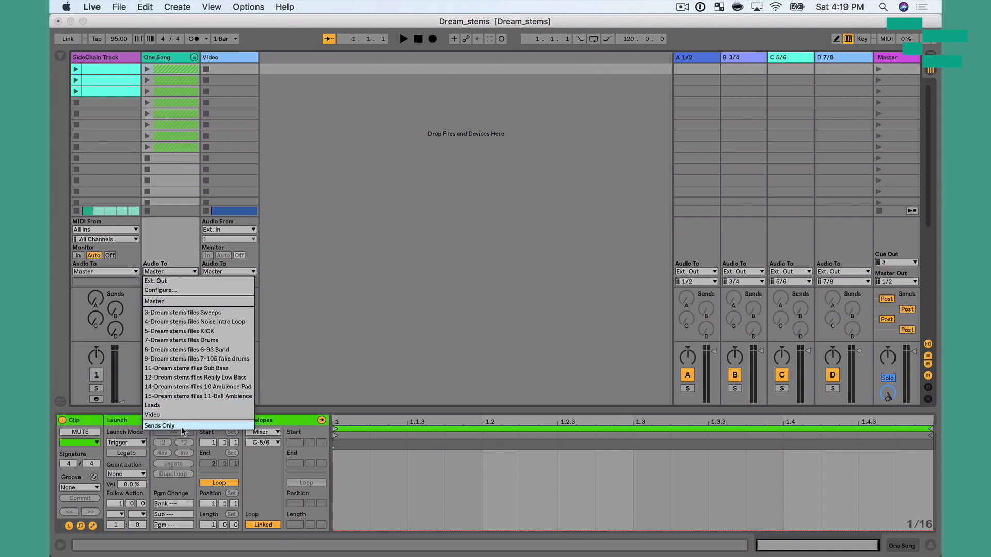